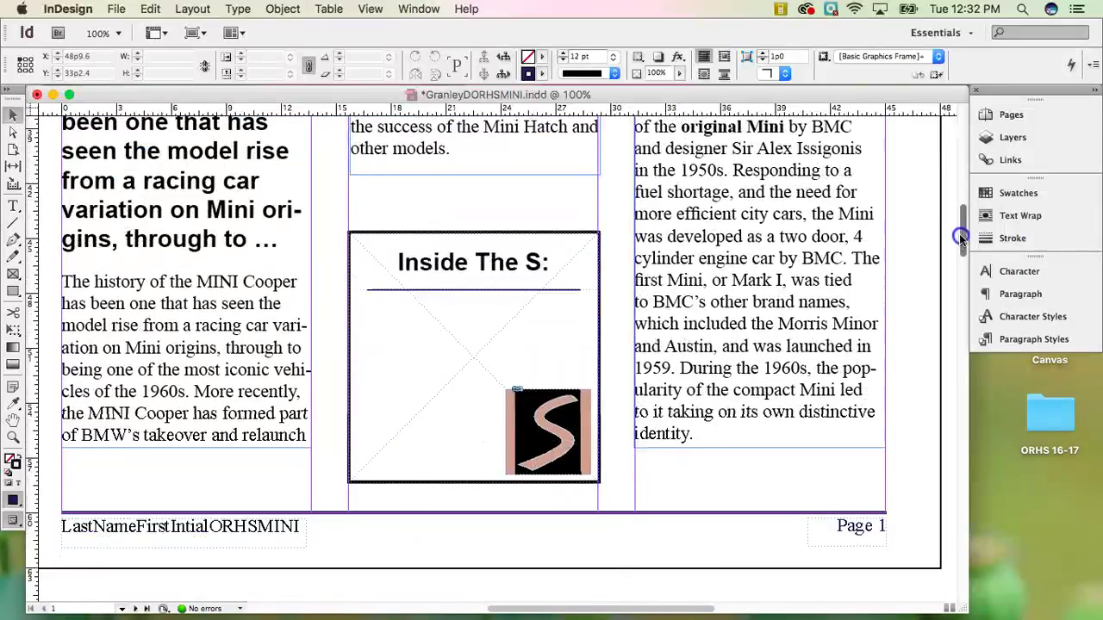
Draw a text frame about 12p2.7 wide and 8p11 tall below the rule in the "Inside The S:" box.
left_click(422, 311)
left_click(14, 207)
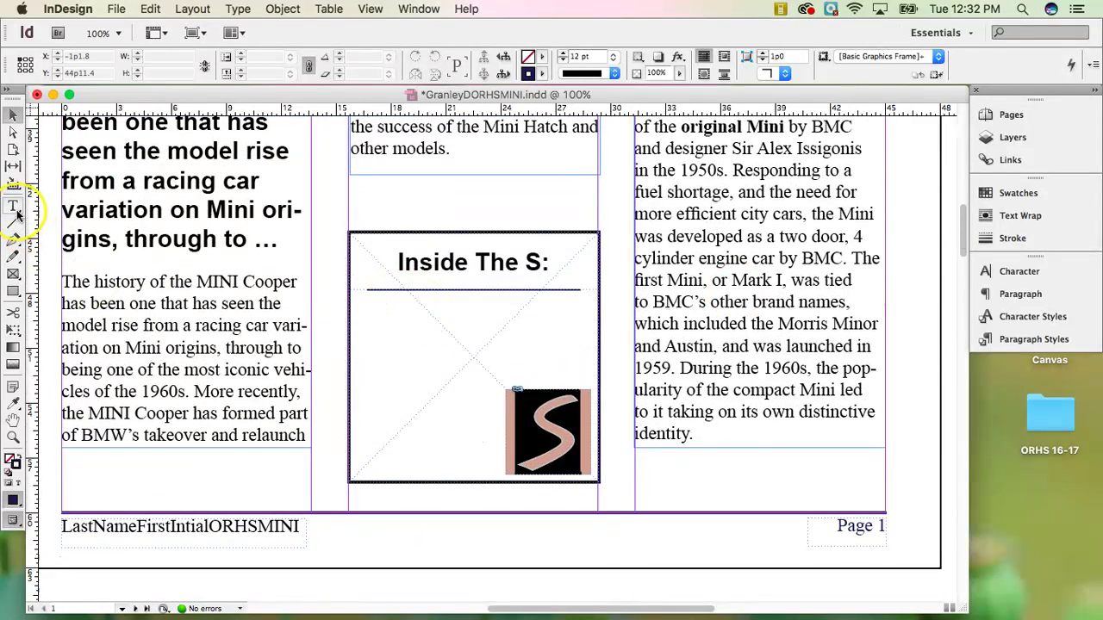
left_click(368, 316)
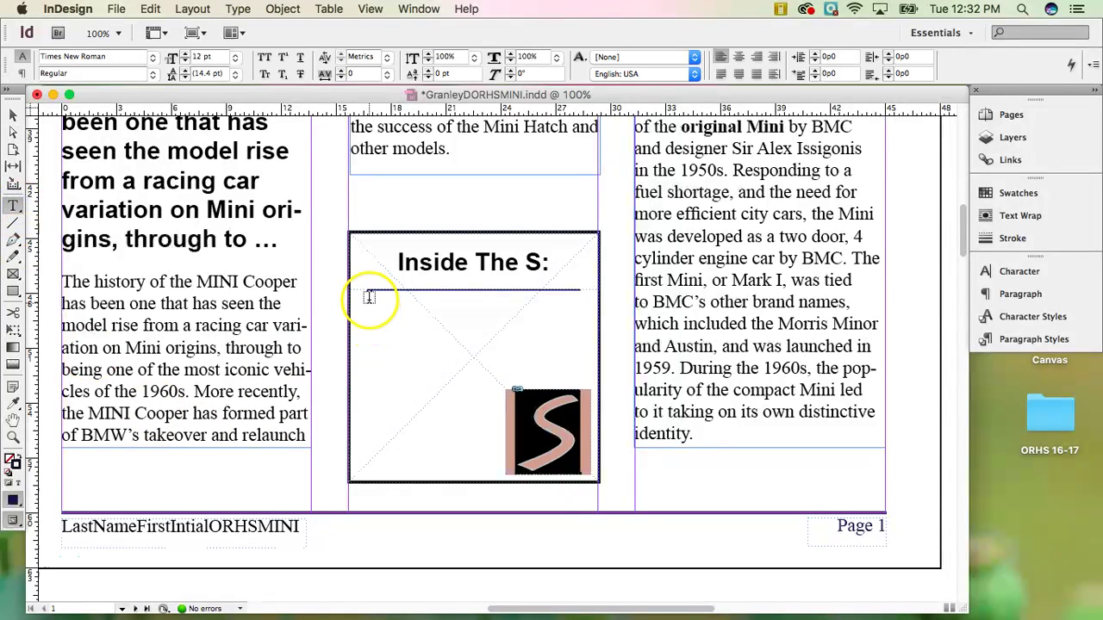
left_click_drag(367, 312, 589, 473)
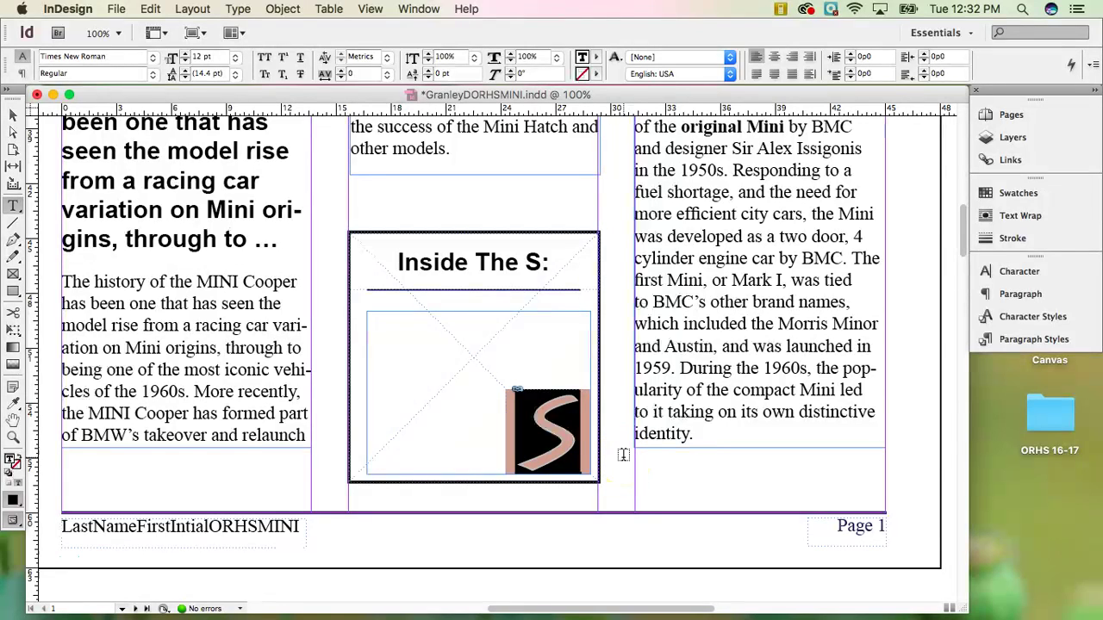
Apply the Contents paragraph style to the new text frame in the "Inside The S:" box.
left_click(1015, 342)
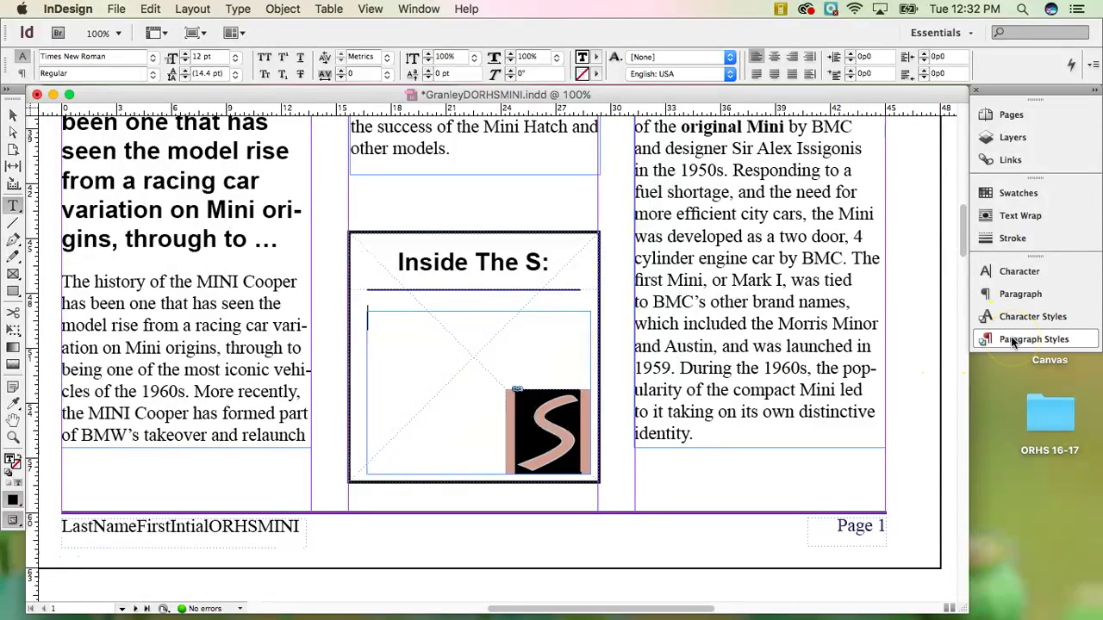
left_click(1009, 341)
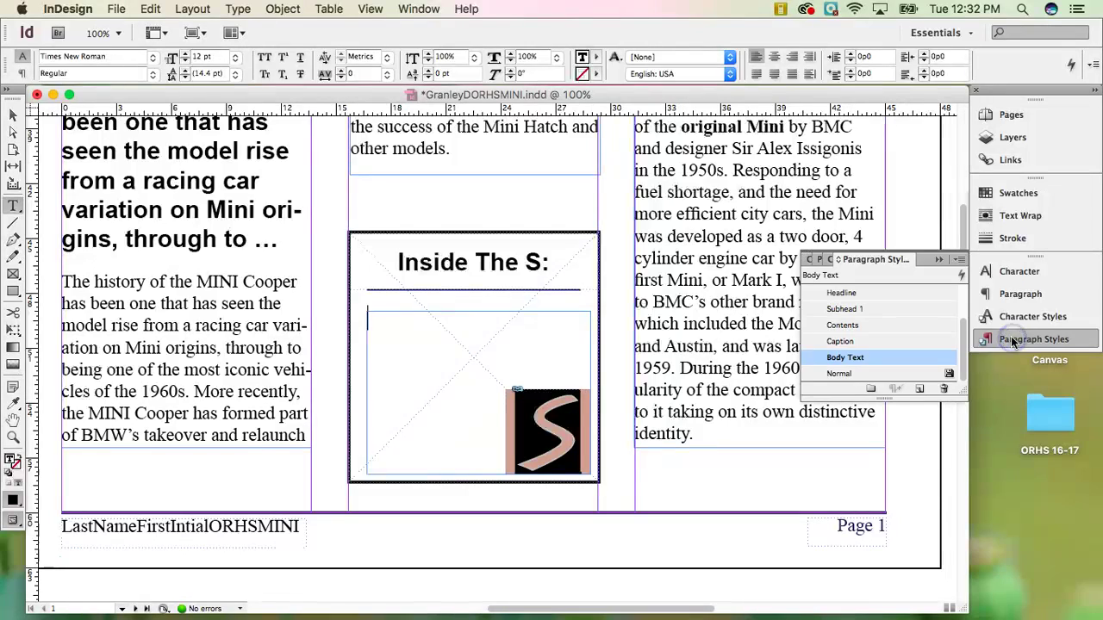
left_click(851, 326)
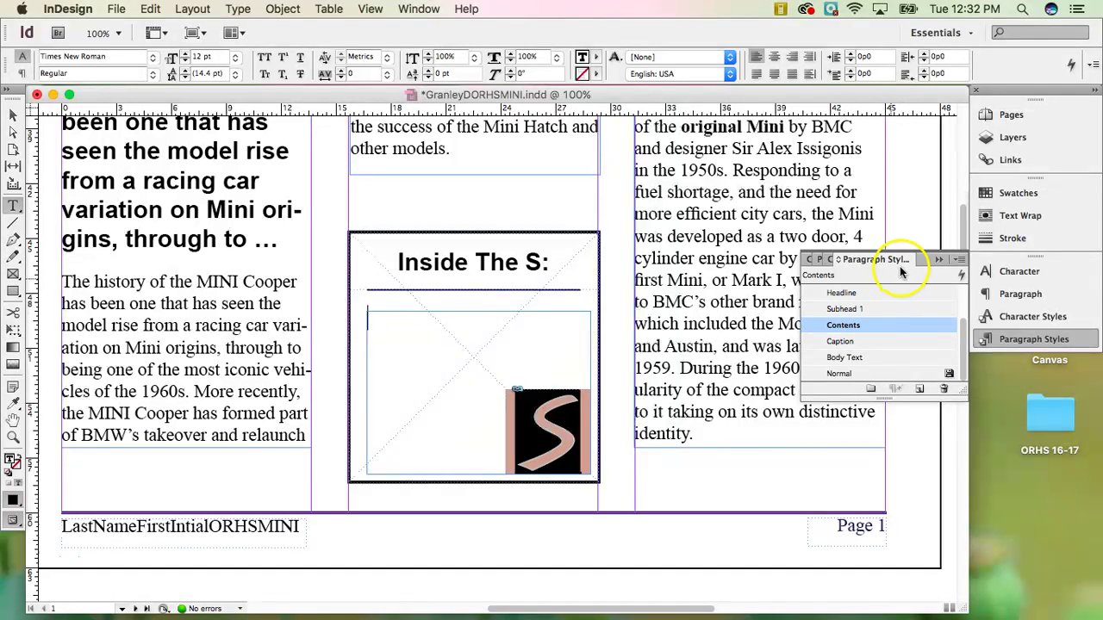
left_click(938, 258)
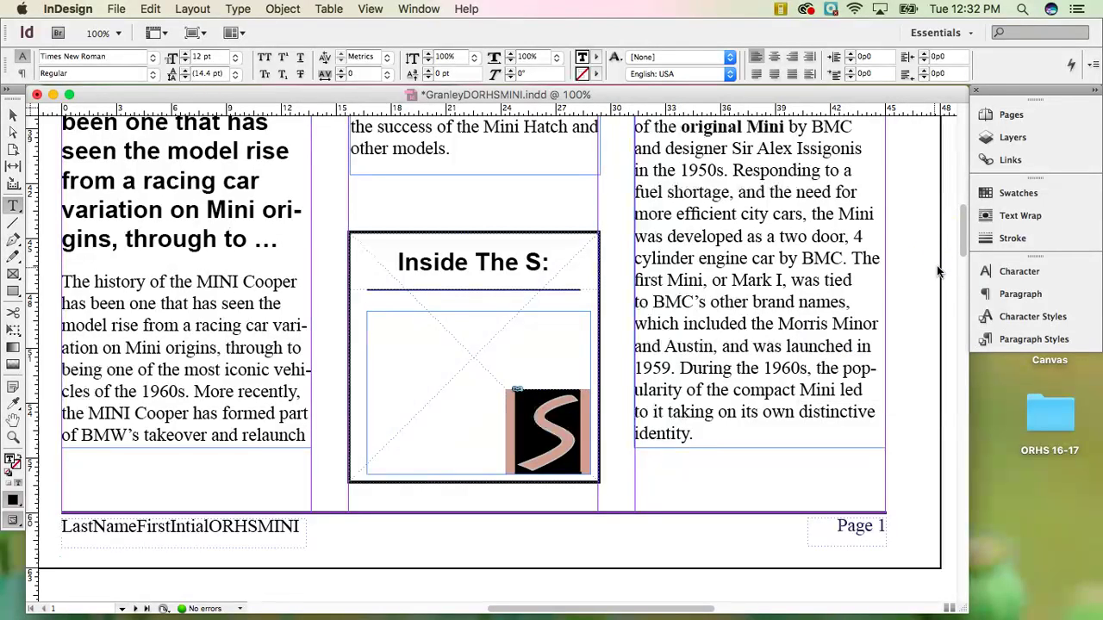
Enter the first contents line "'15 Fiat Vs. '15 Mini" with a dotted leader extended across the line to page number 2.
type("'1")
type("5 F")
type("iat ")
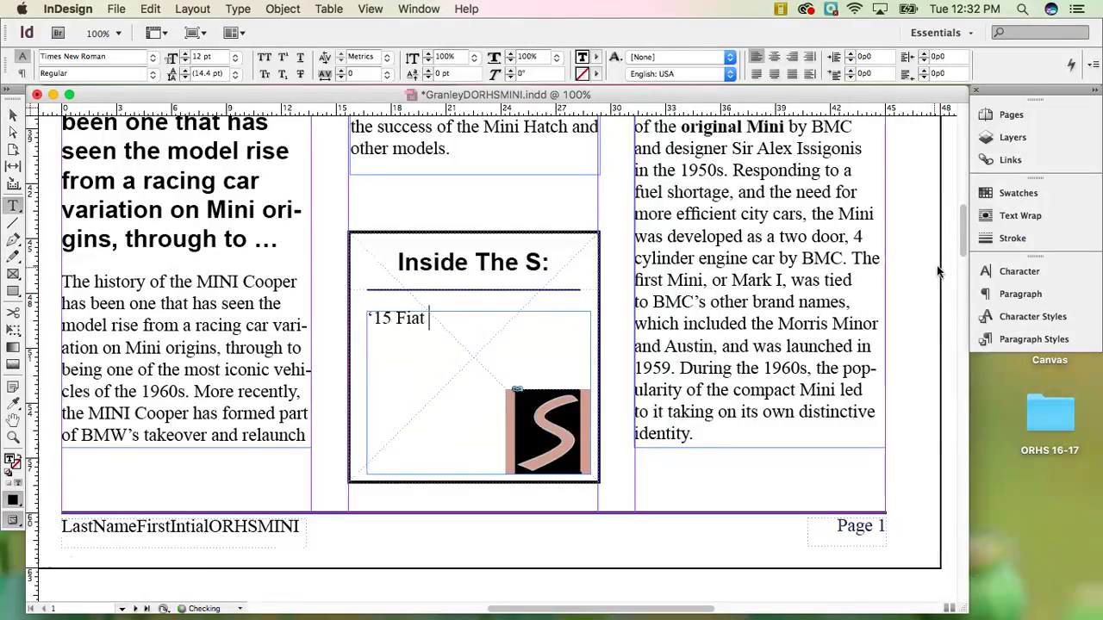
type("Vs. ")
type("'1")
type("5 Min")
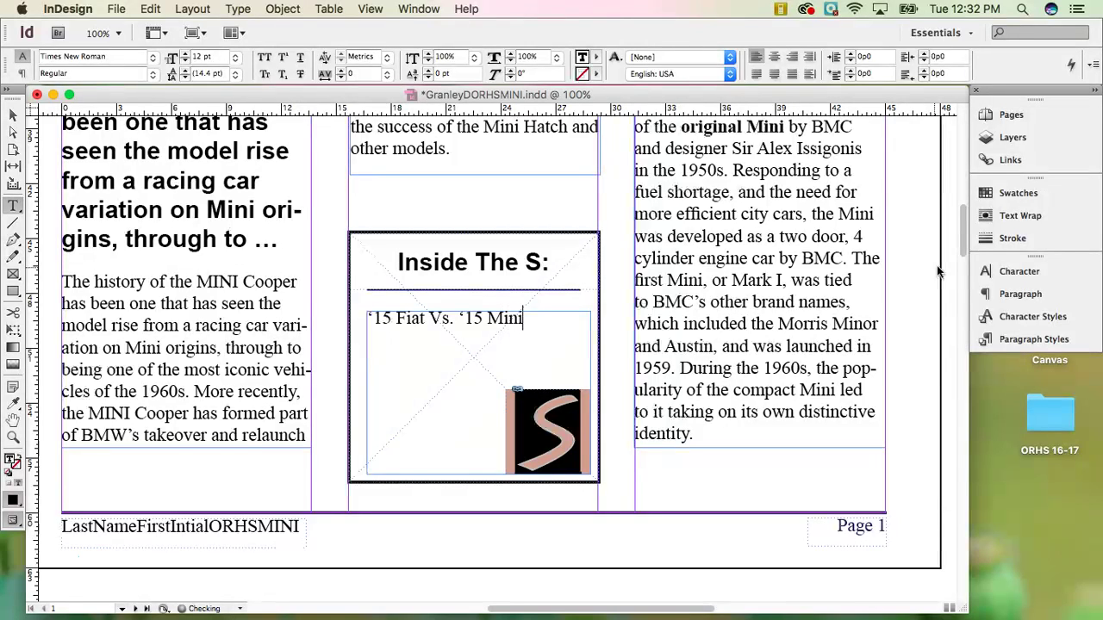
type("i ...... 2")
key("Left")
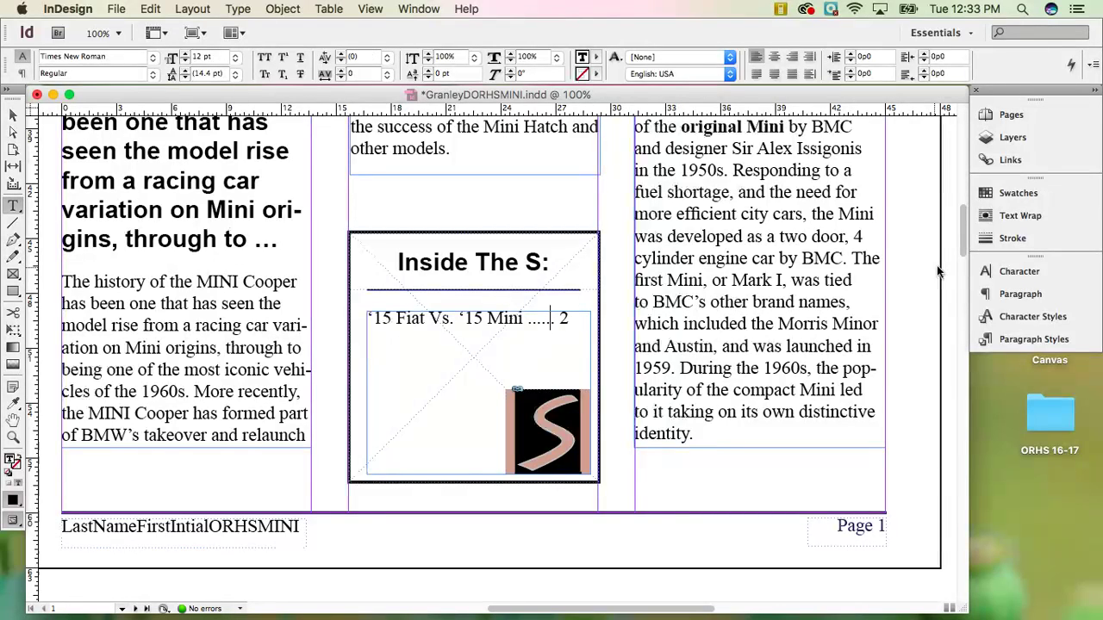
type("....")
key("Right")
Add the contents line "The Skinny" with a dotted leader to page number 2, aligned with the entry above.
type("The Skinn")
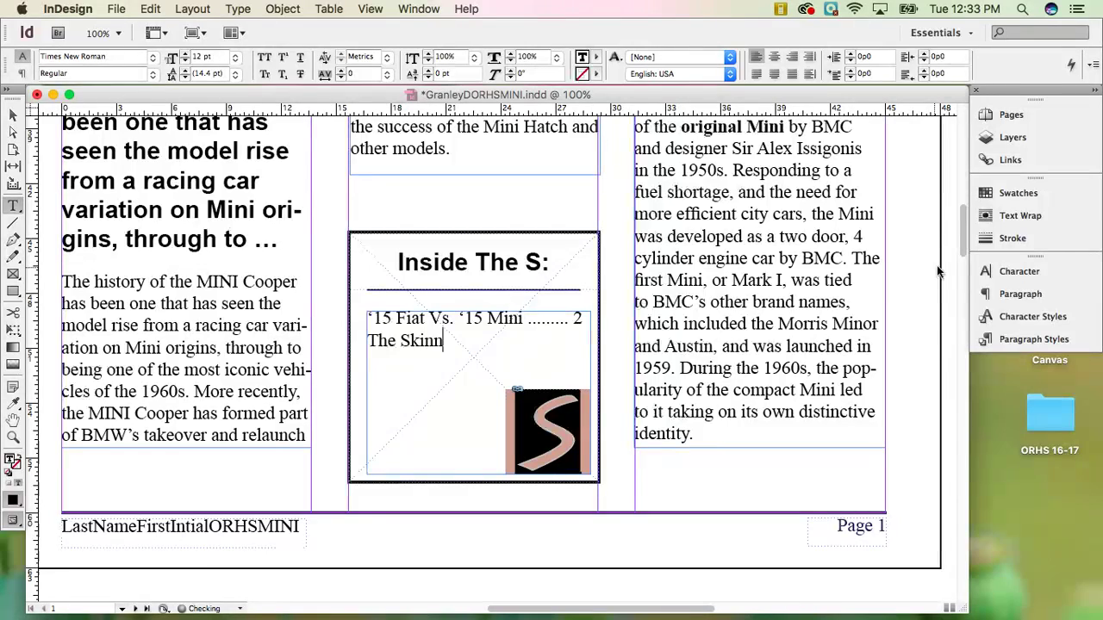
type("y ")
type("...... 2")
key("Left")
key("Left")
type(".........................")
key("BackSpace")
key("Right")
key("Right")
key("Return")
Add the contents line "Water is not everywhere ... 3" below The Skinny.
type("Water ")
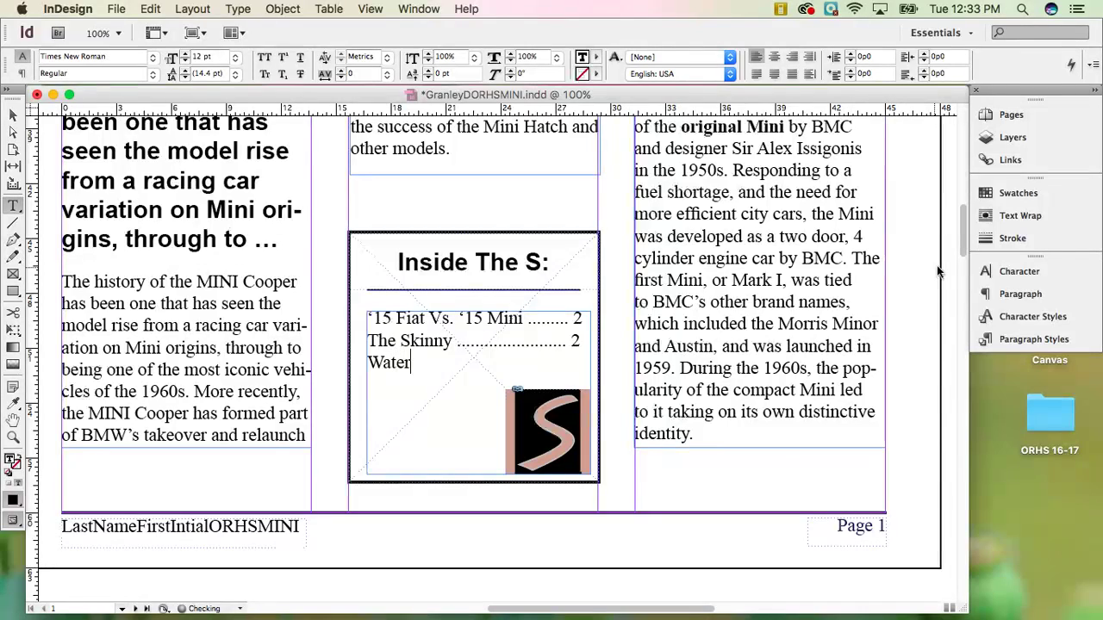
type("is not ")
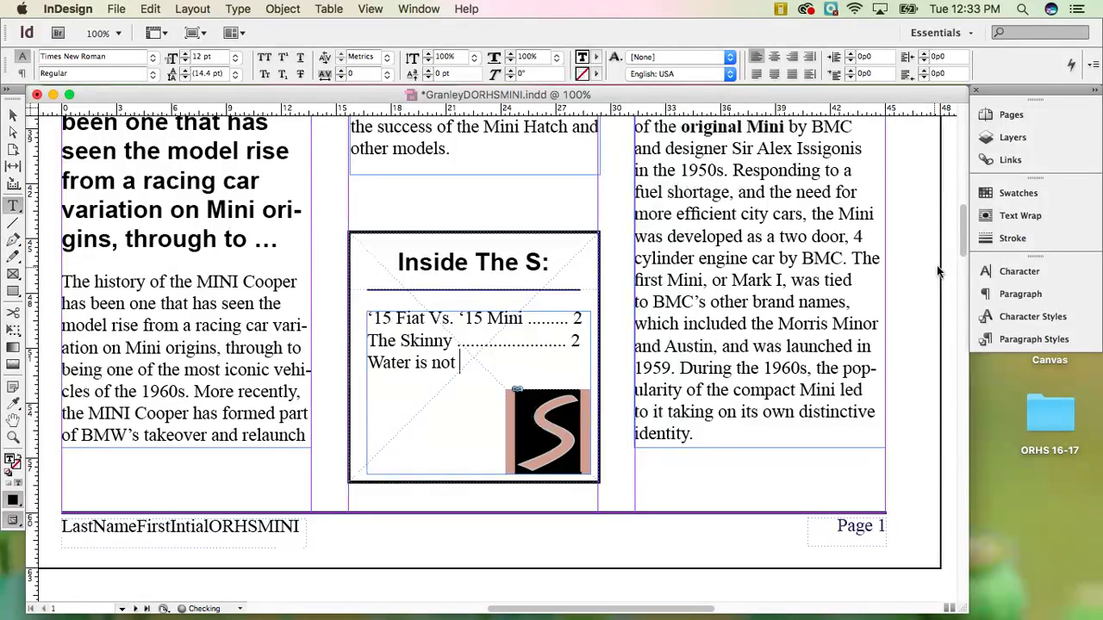
type("everywhere ")
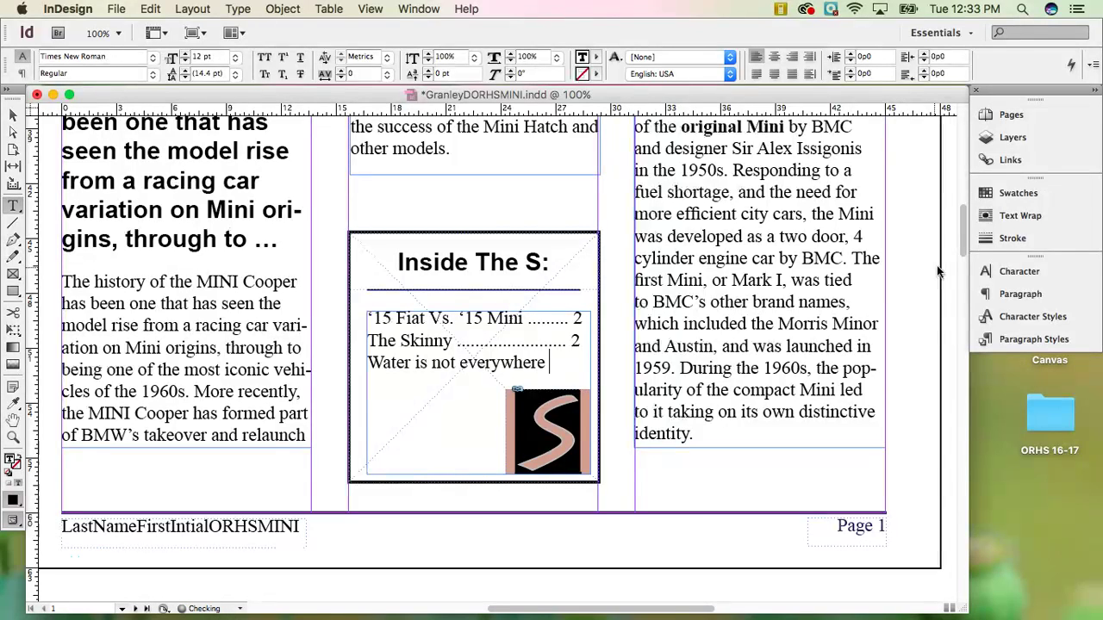
type("... 3")
key("Return")
Add the entry "Chili cookoff kicks off Miners Days" with a dotted leader to page number 3, ending just before the S logo.
type("Chili cookoff")
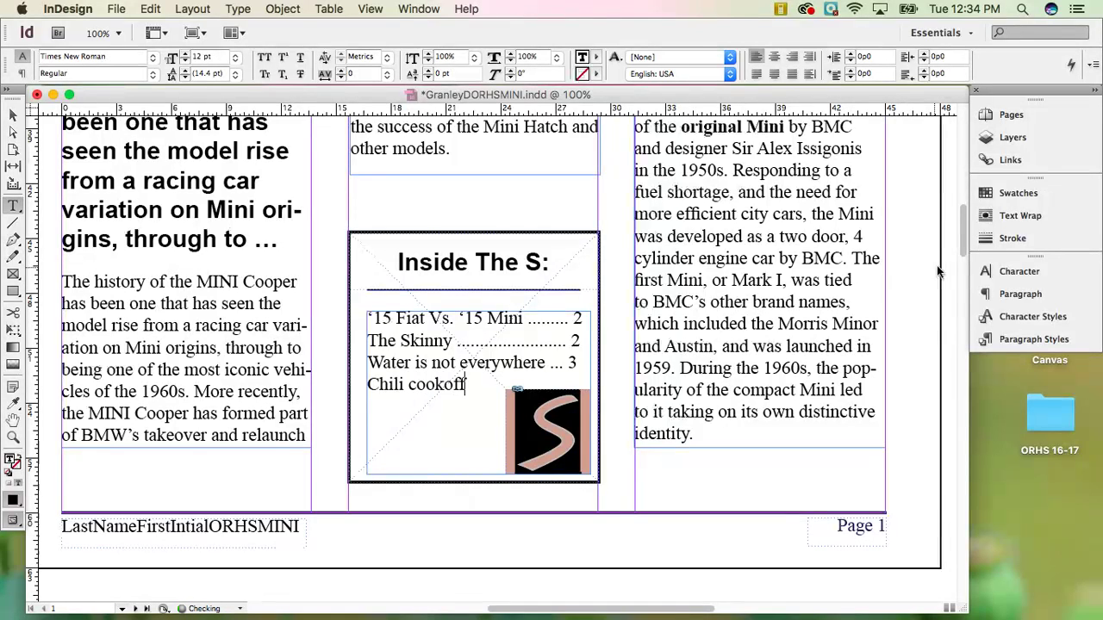
type(" kicks off M")
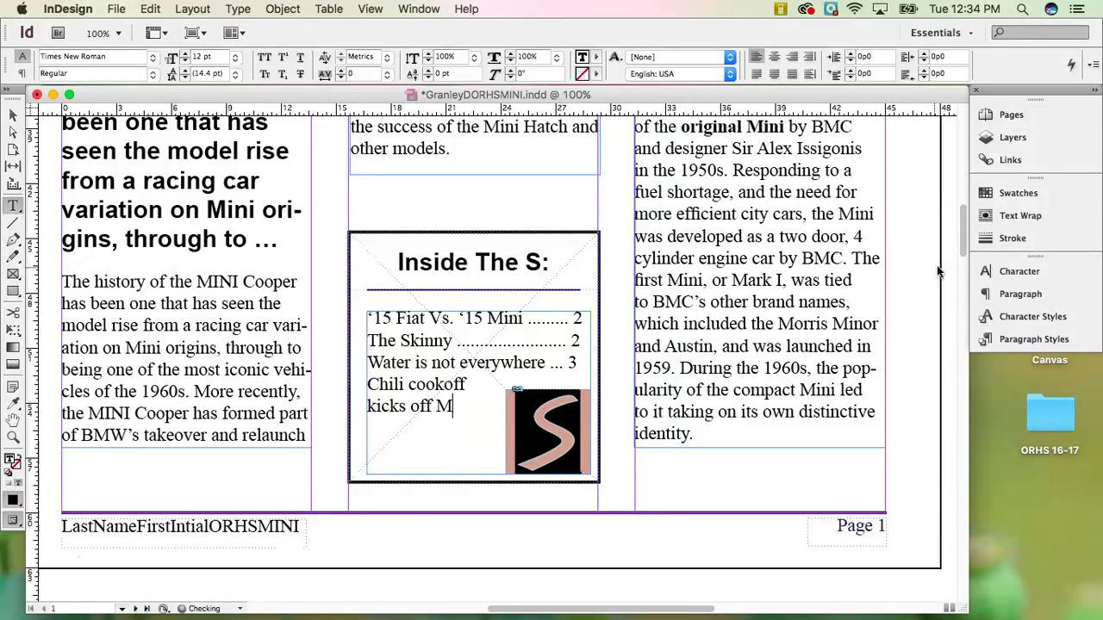
type("iners Day")
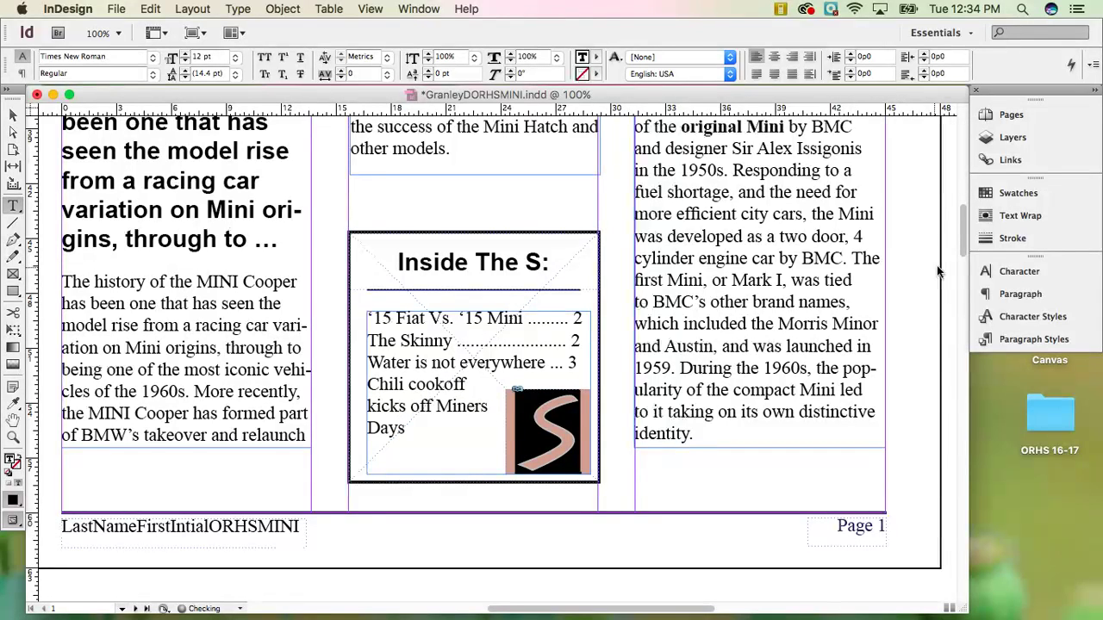
type("s ........")
type(" 3")
key("Left")
key("Left")
key("Left")
key("Left")
type(".......")
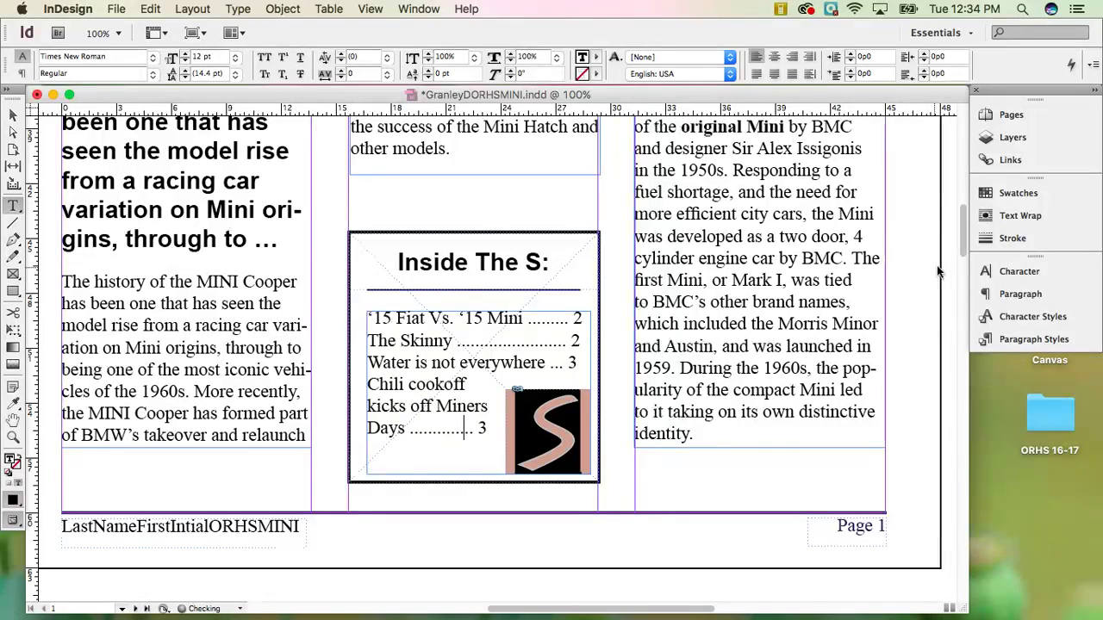
type("......")
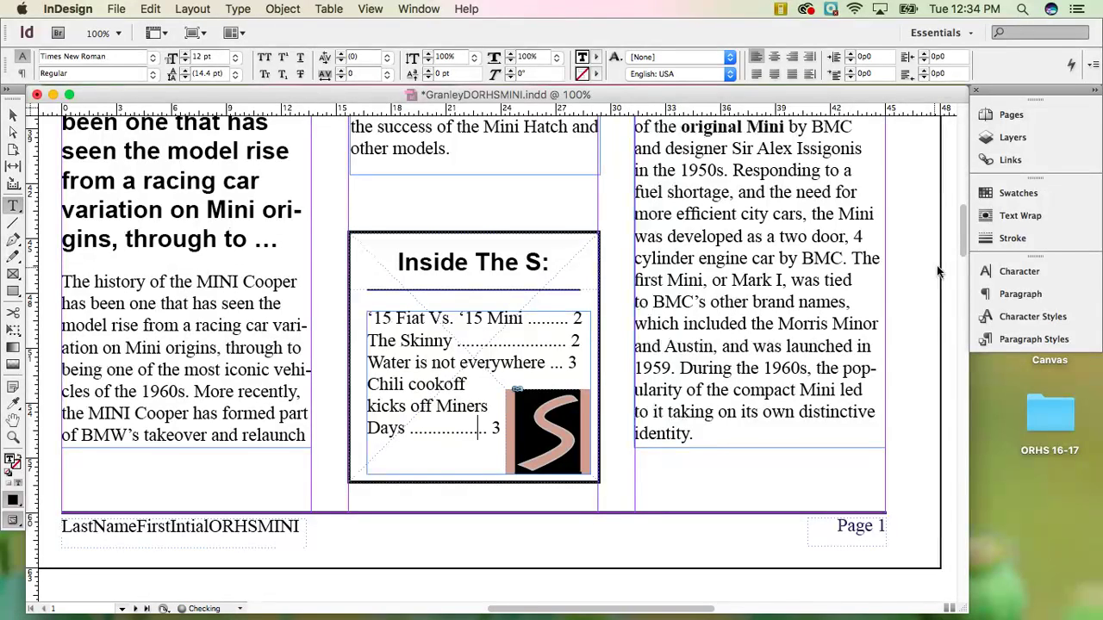
key("BackSpace")
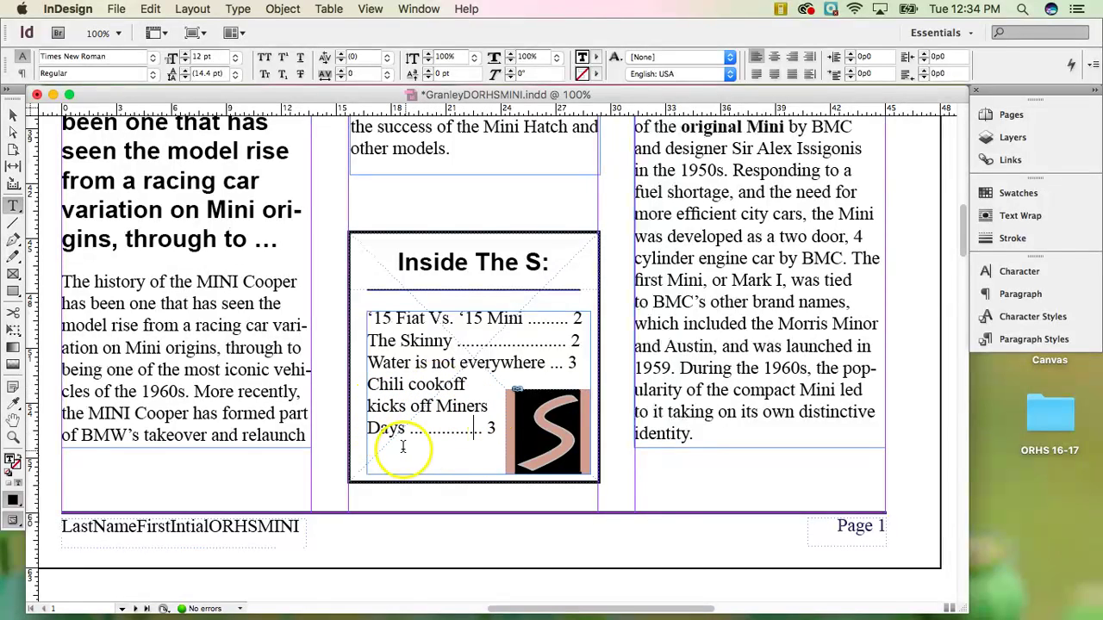
Extend the contents text frame's top edge slightly upward to a height of about 9p1.4, keeping its text wrapped beside the logo, and save the document.
left_click(14, 119)
left_click(293, 355)
left_click(491, 371)
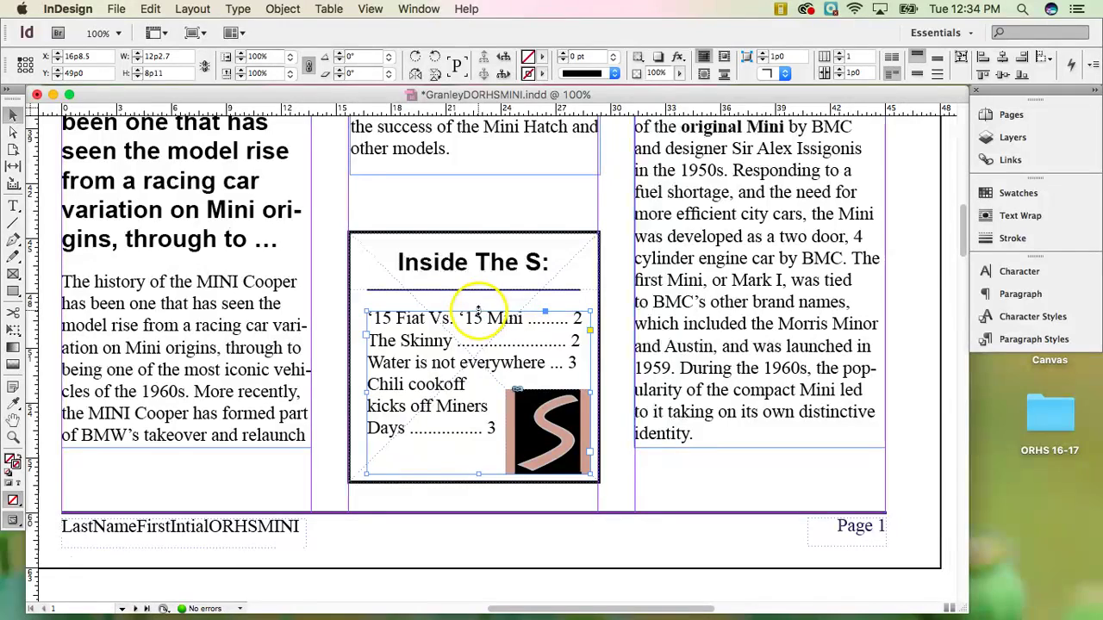
left_click_drag(478, 312, 477, 295)
left_click(471, 371)
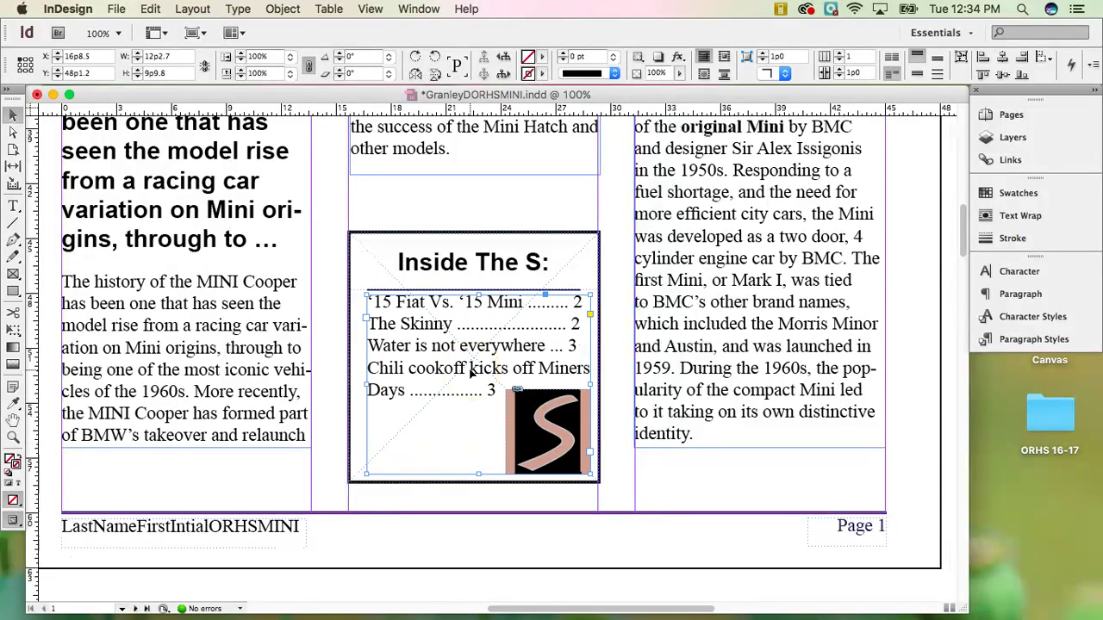
left_click(476, 371)
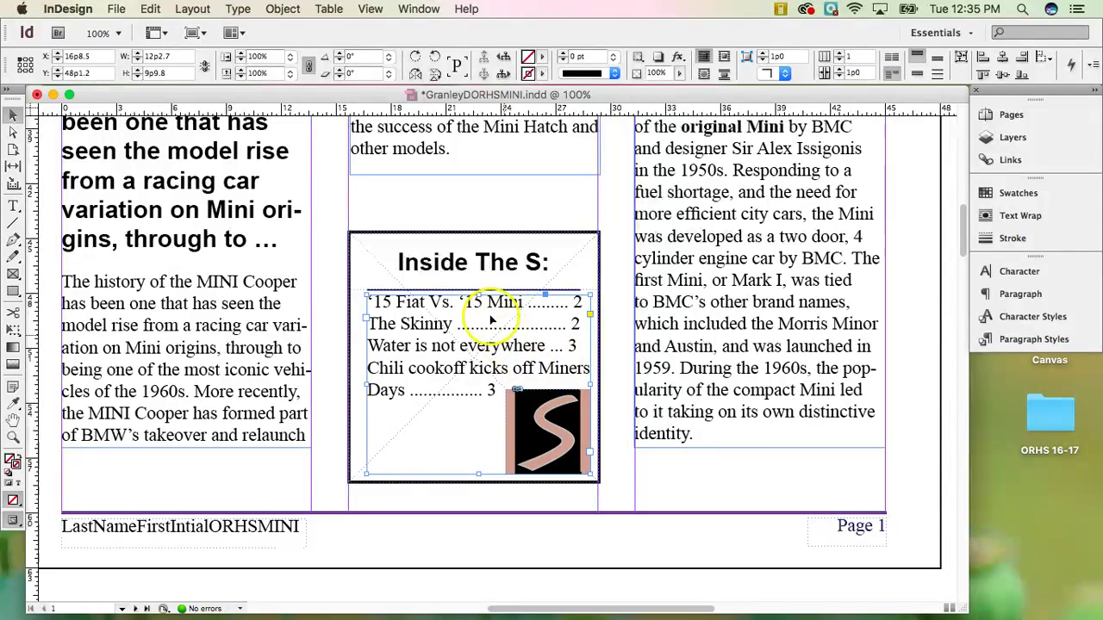
left_click_drag(479, 295, 479, 308)
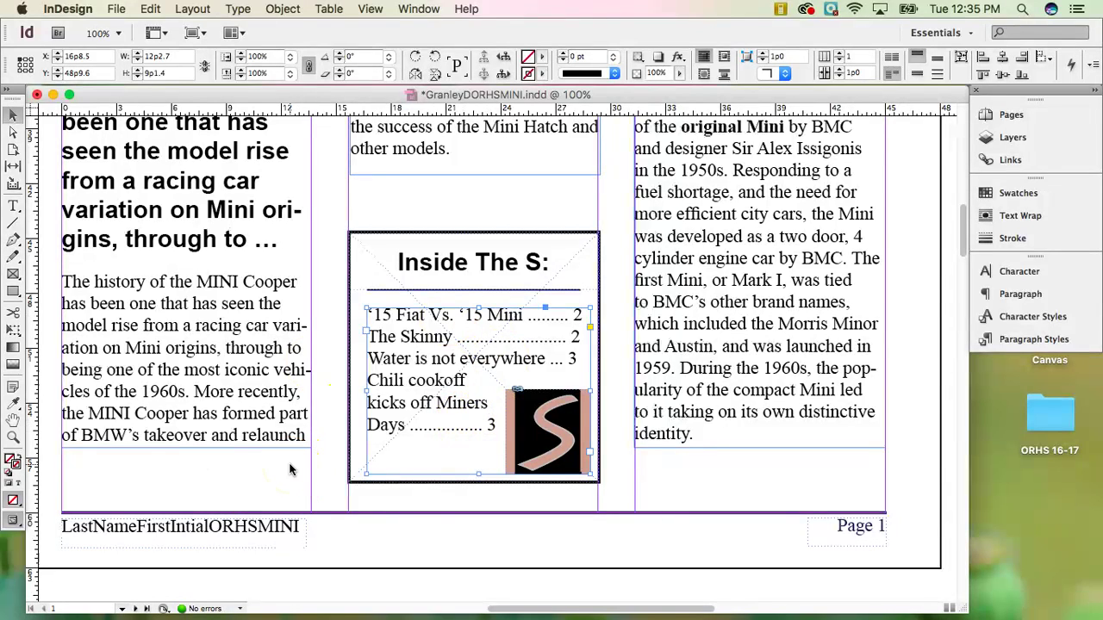
left_click(448, 579)
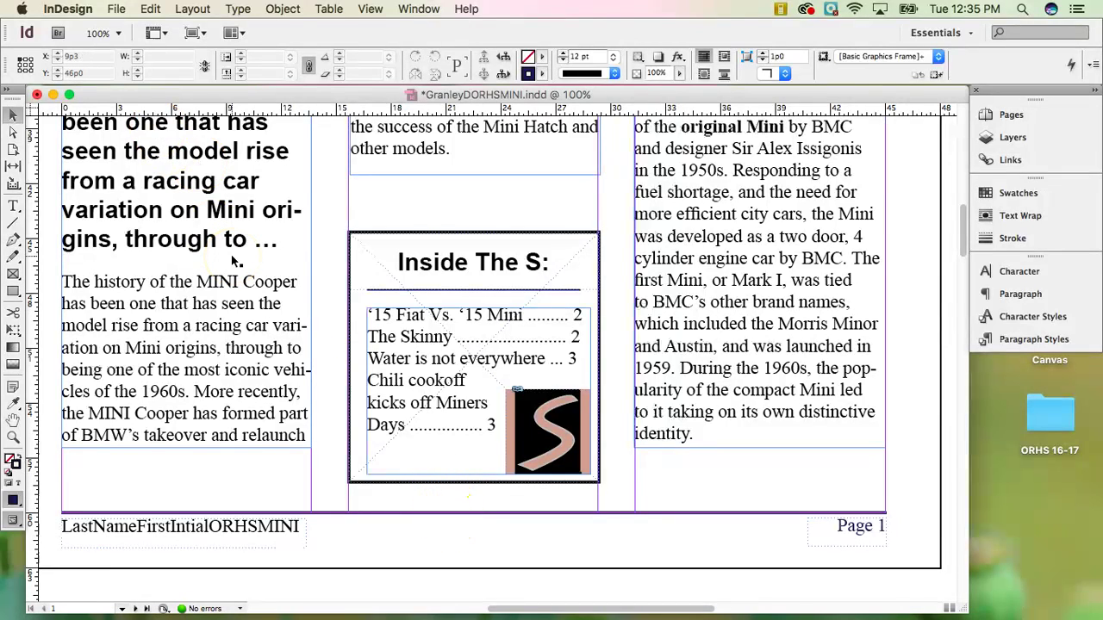
key("super+s")
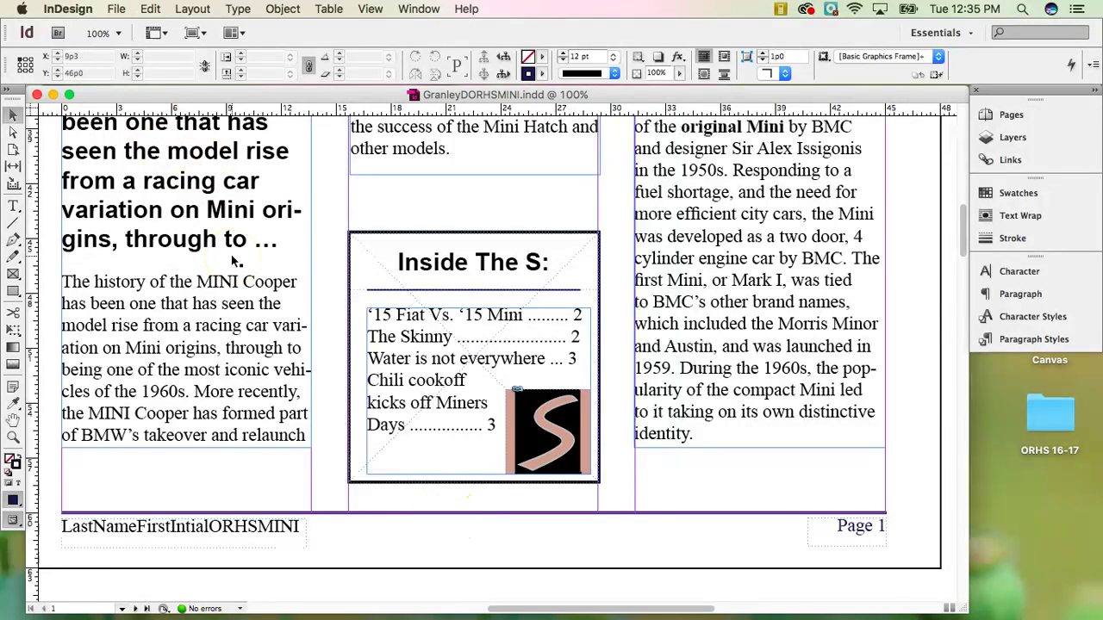